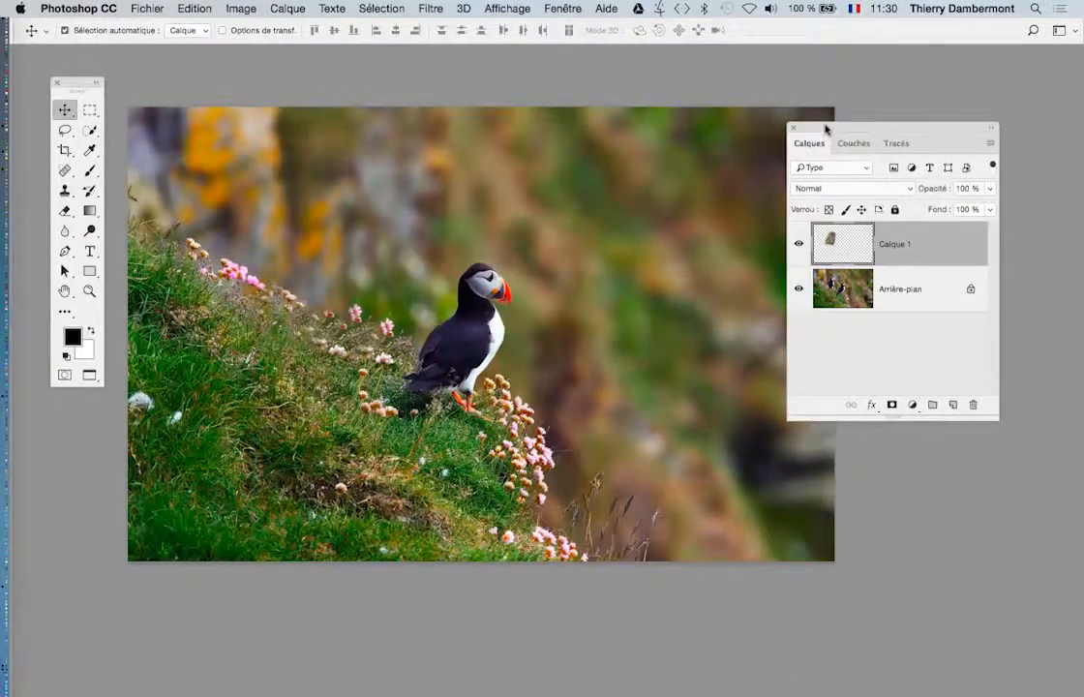
# Step: Delete the Calque 1 layer that covers the left puffin
pyautogui.moveTo(824, 128); pyautogui.dragTo(853, 141)
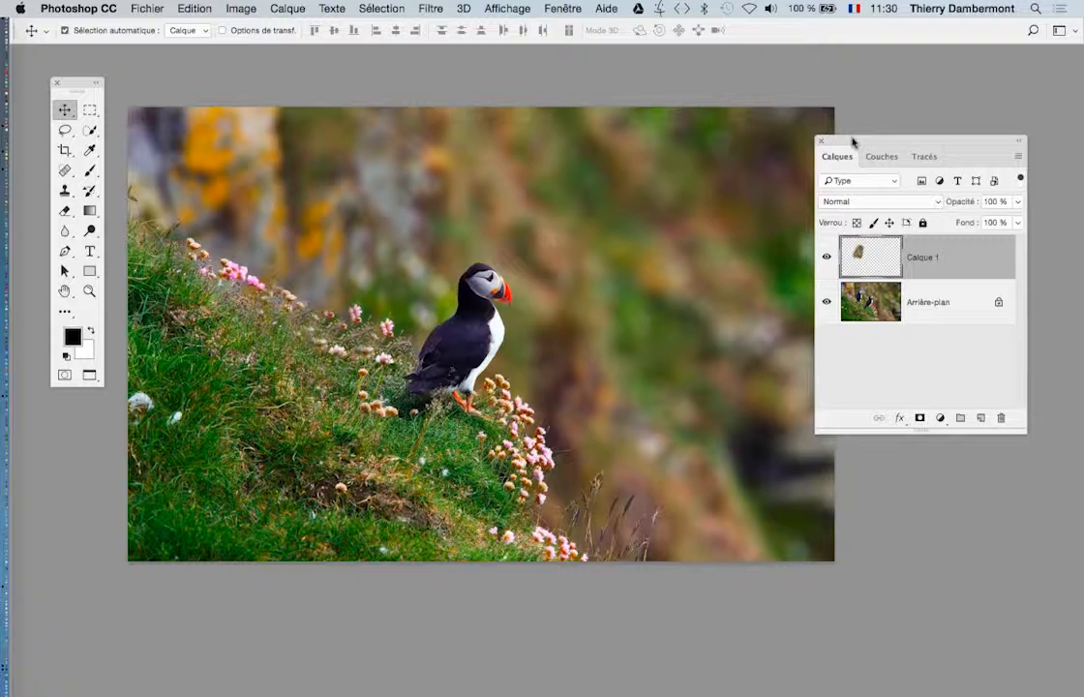
pyautogui.moveTo(1021, 426); pyautogui.dragTo(1020, 455)
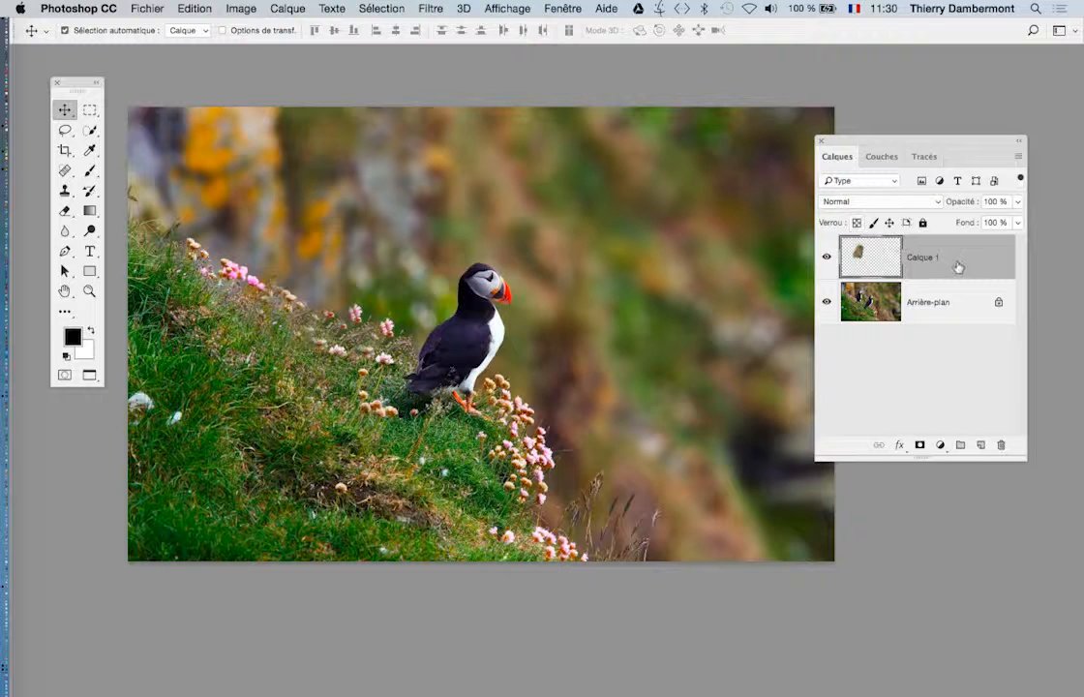
pyautogui.moveTo(991, 263); pyautogui.dragTo(1001, 444)
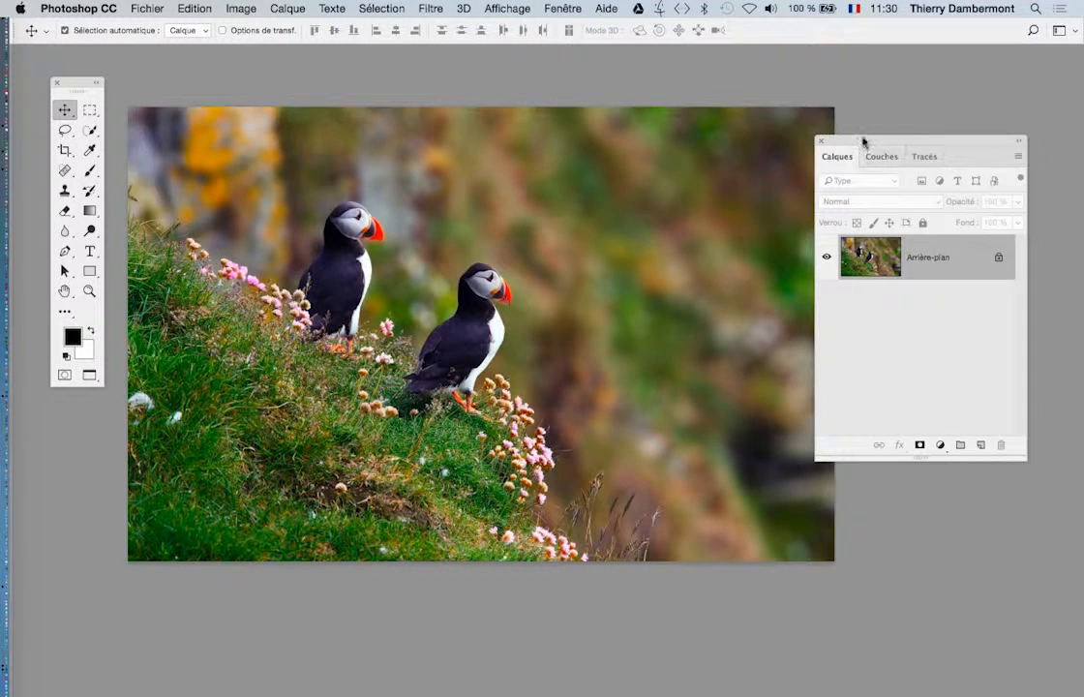
# Step: Draw a loose Lasso selection with a 0 px feather around the left puffin, including the grass at its feet
pyautogui.moveTo(861, 140); pyautogui.dragTo(947, 138)
pyautogui.scroll(5, 288, 272)
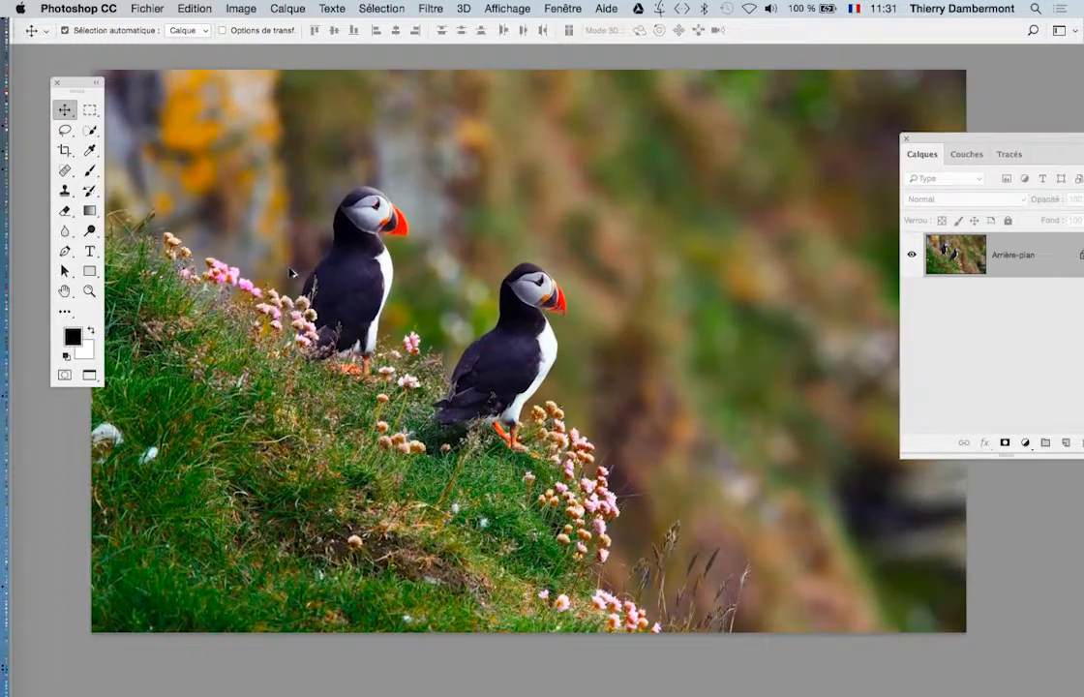
pyautogui.scroll(2, 354, 306)
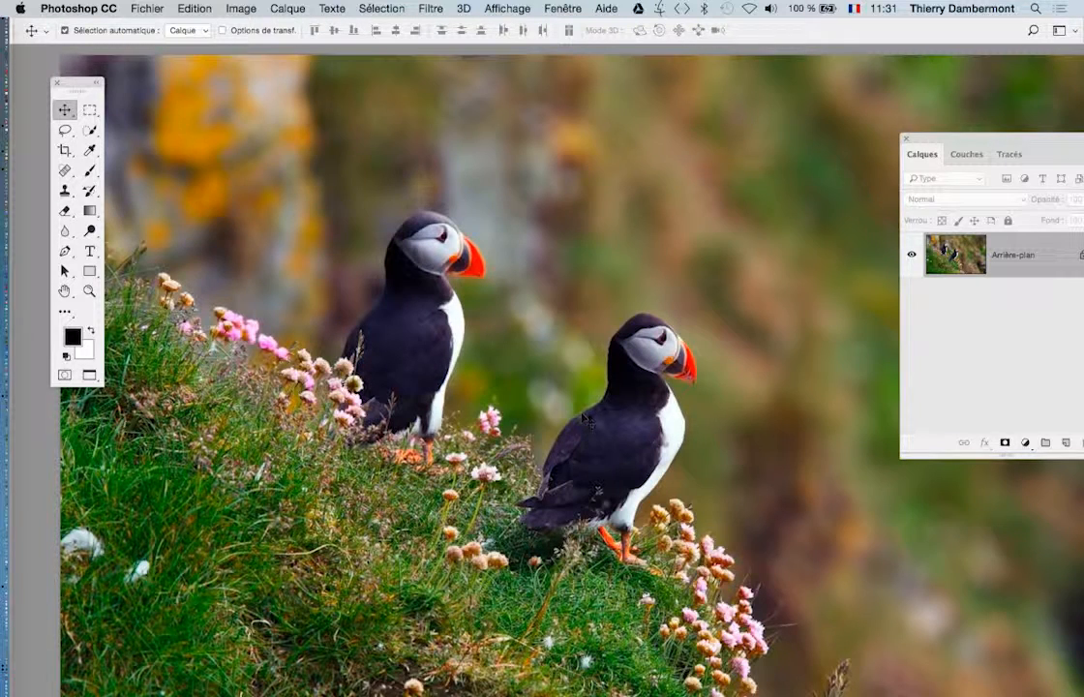
pyautogui.moveTo(924, 138); pyautogui.dragTo(833, 164)
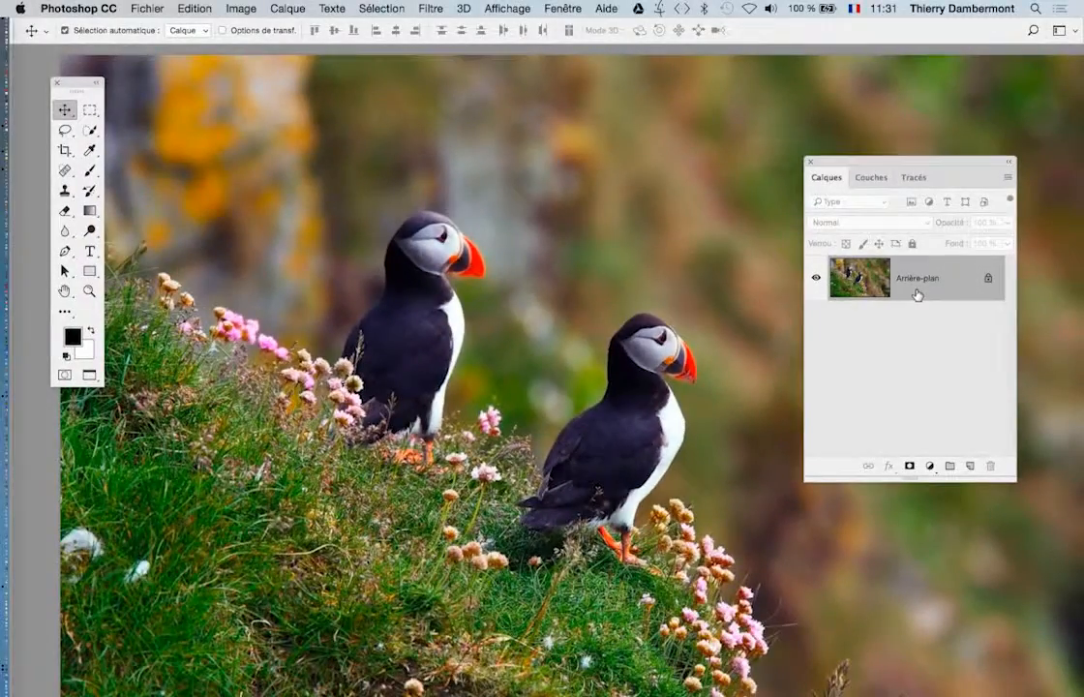
pyautogui.moveTo(76, 86); pyautogui.dragTo(69, 97)
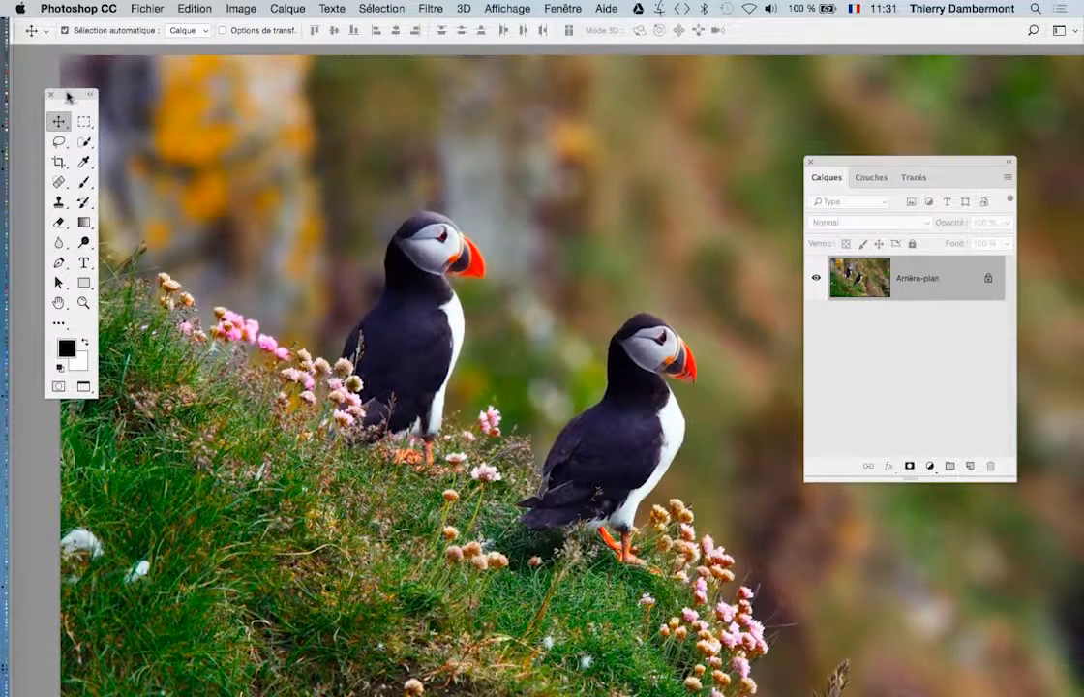
pyautogui.click(61, 143)
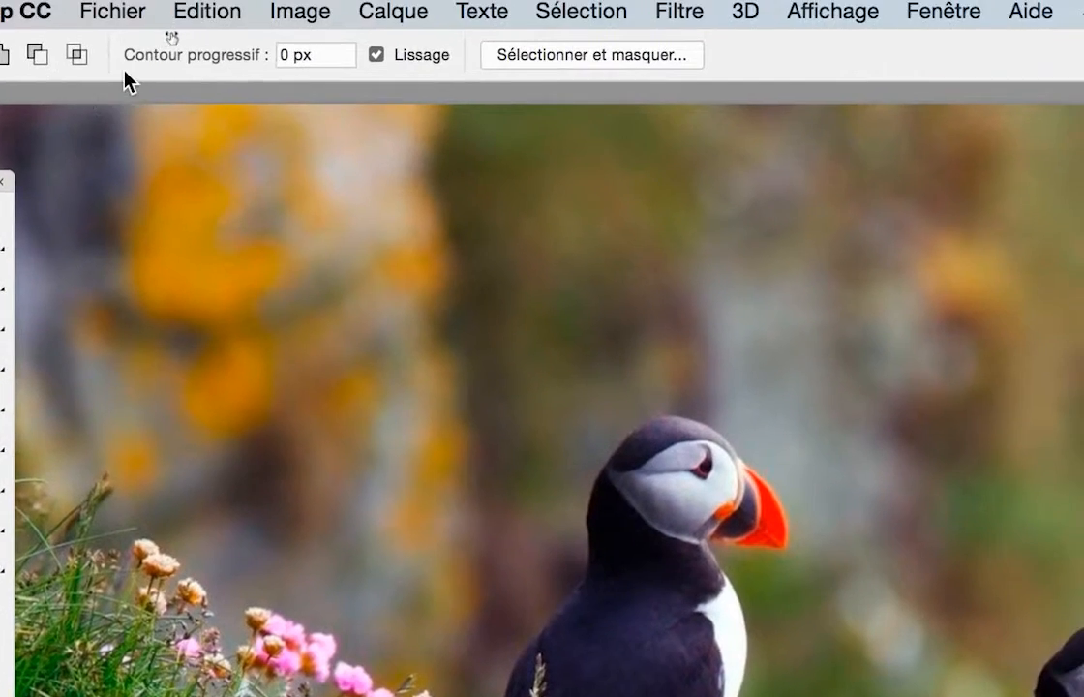
pyautogui.click(282, 56)
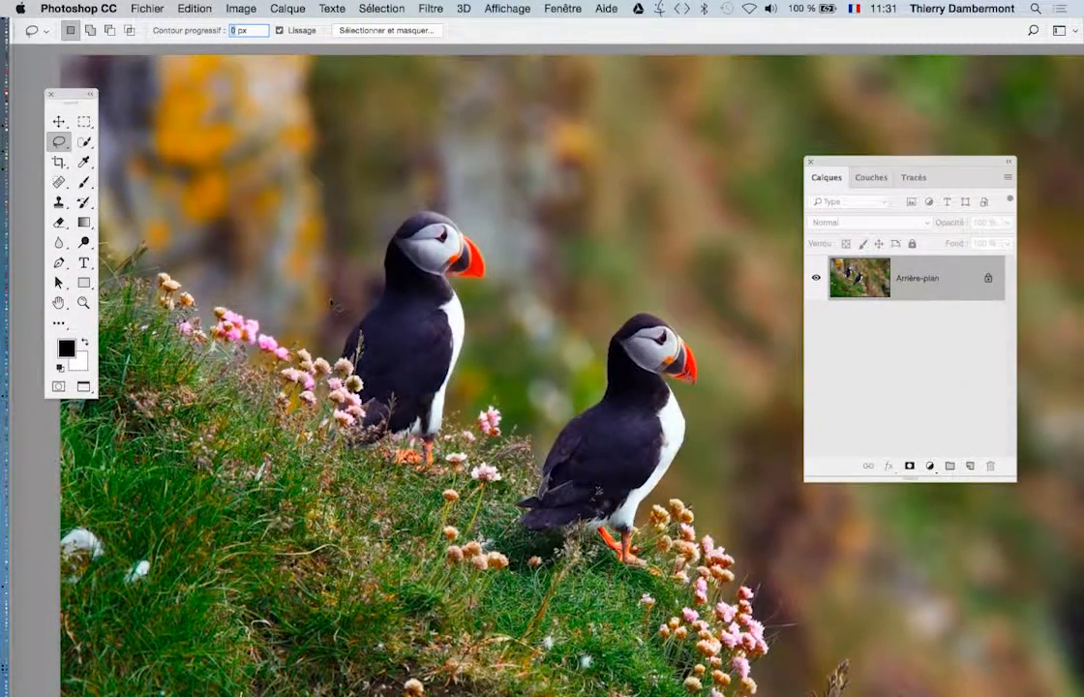
pyautogui.moveTo(331, 306)
pyautogui.mouseDown()
pyautogui.moveTo(287, 436)
pyautogui.moveTo(327, 531)
pyautogui.mouseUp()
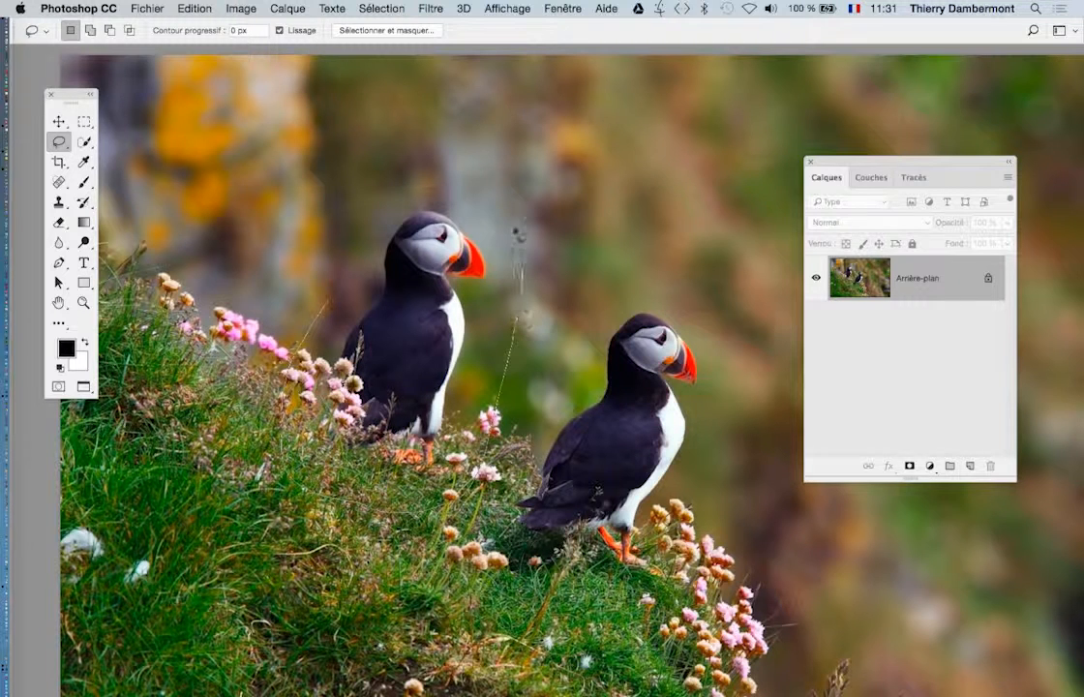
pyautogui.moveTo(411, 166); pyautogui.dragTo(328, 302)
# Step: Try to remove the selected puffin with a Contenu pris en compte fill, using color adaptation, Normal mode and 100 % opacity
pyautogui.scroll(-2, 341, 366)
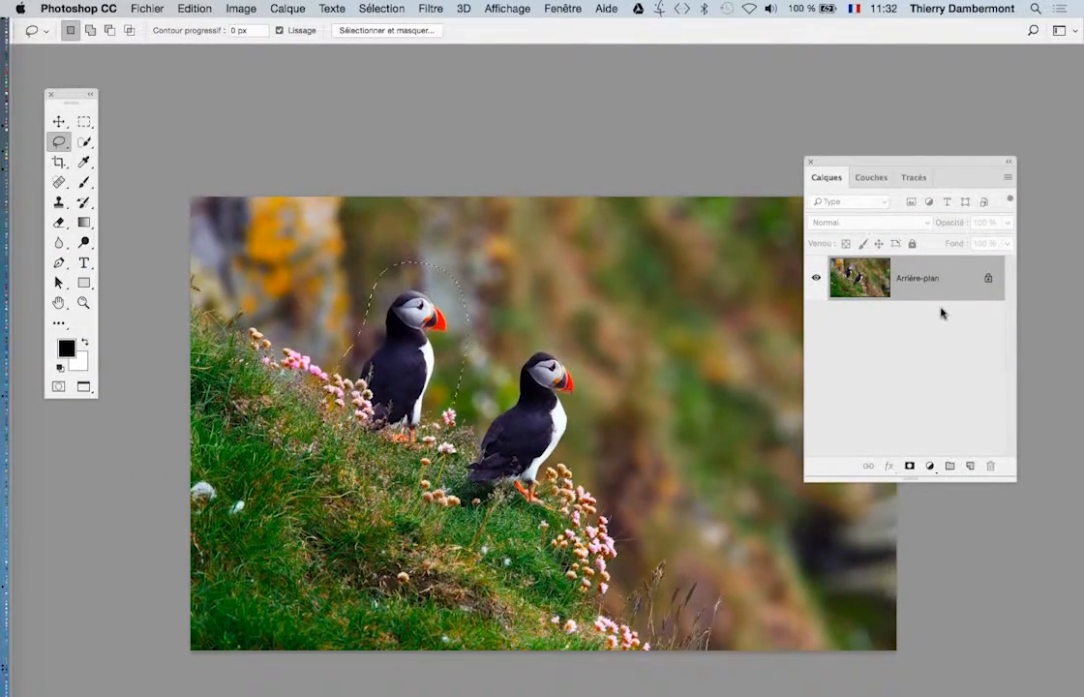
pyautogui.scroll(4, 411, 368)
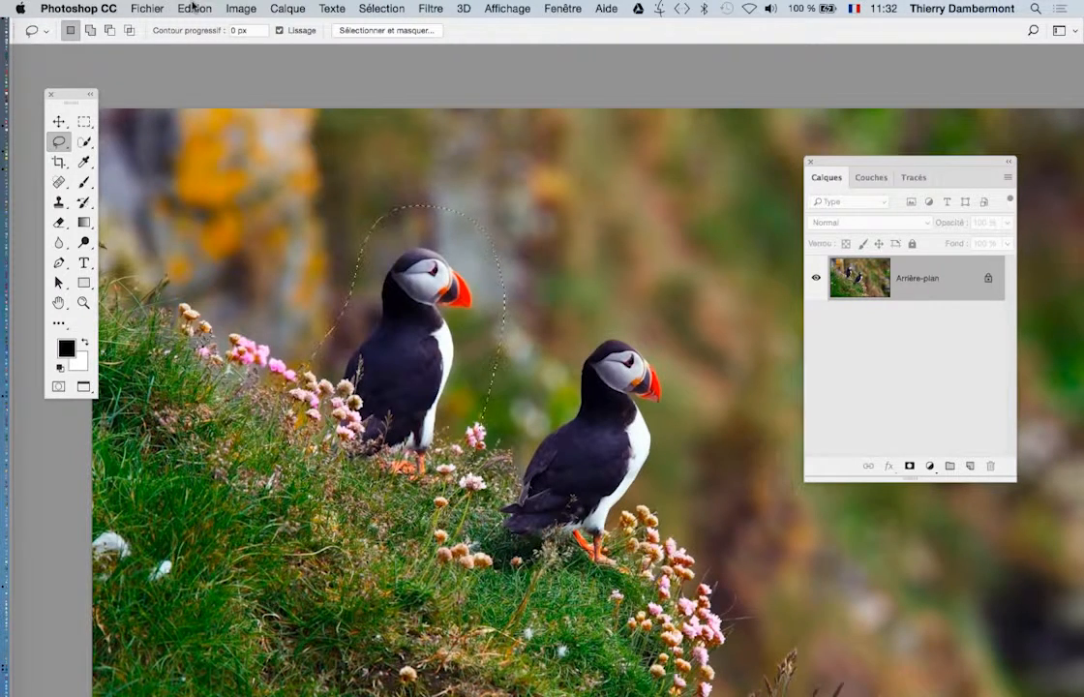
pyautogui.click(194, 7)
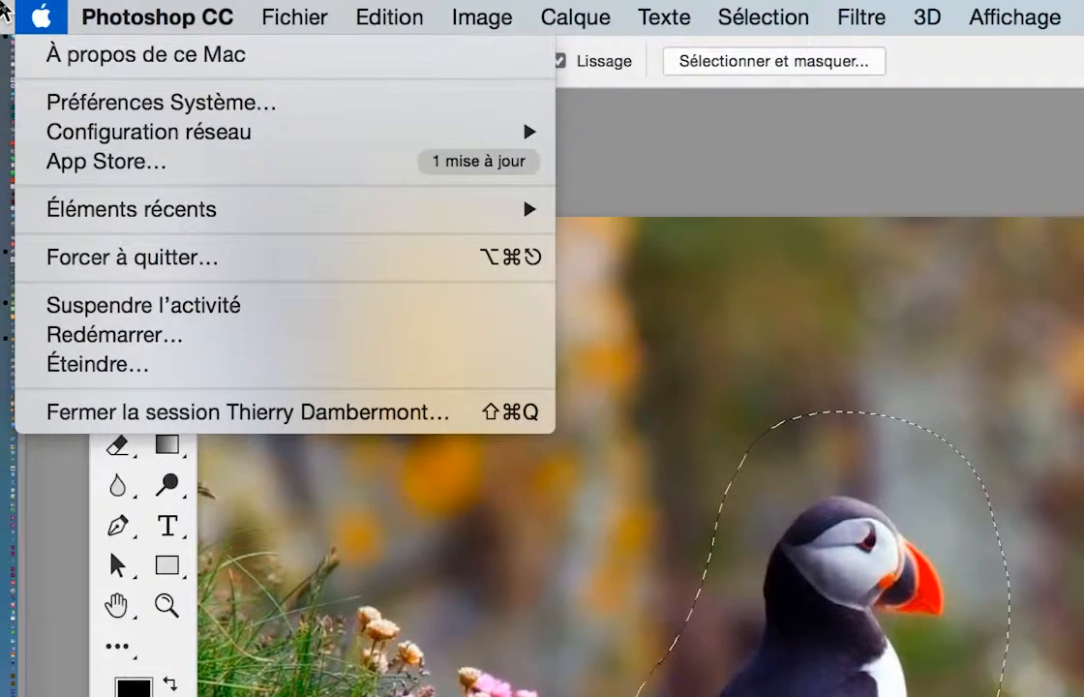
pyautogui.press('alt')
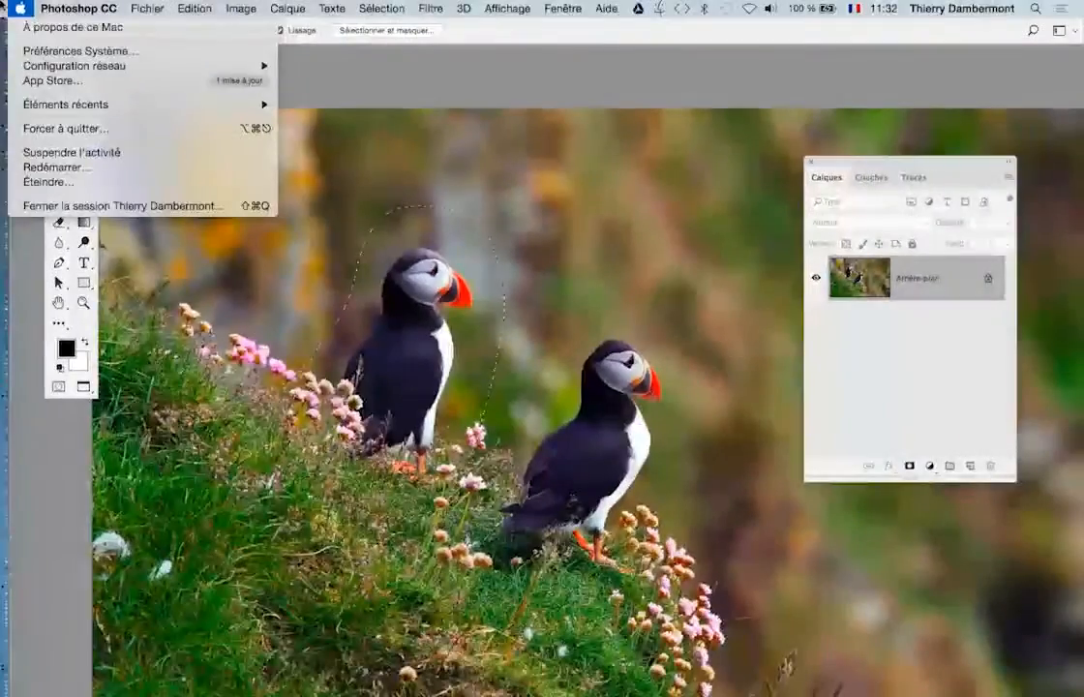
pyautogui.moveTo(385, 21)
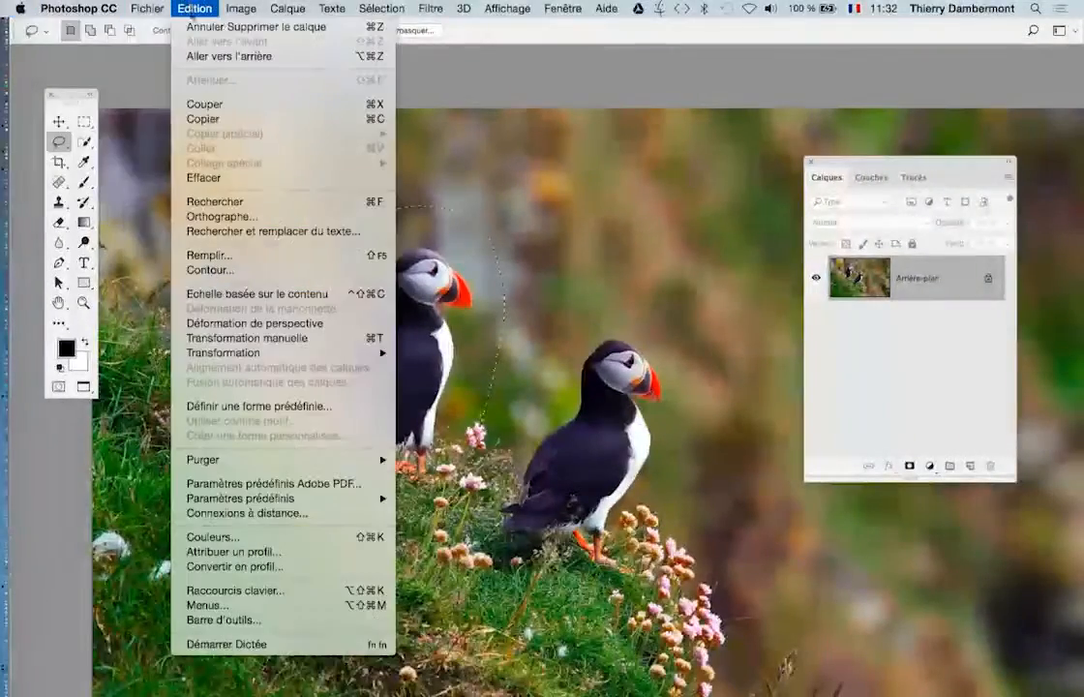
pyautogui.click(241, 257)
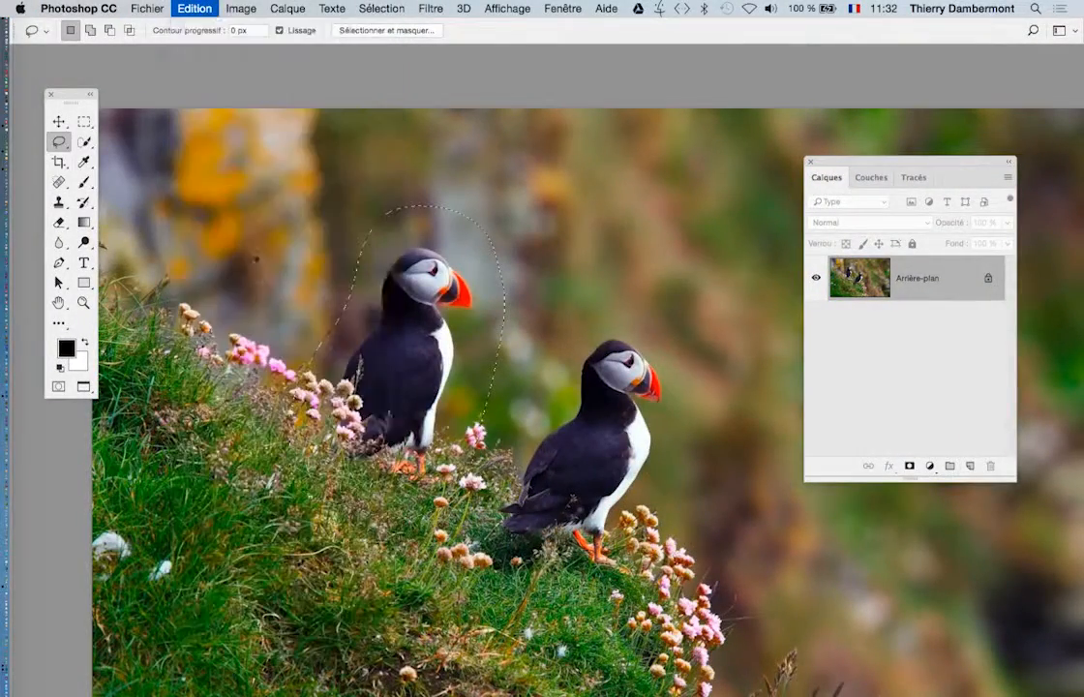
pyautogui.click(555, 216)
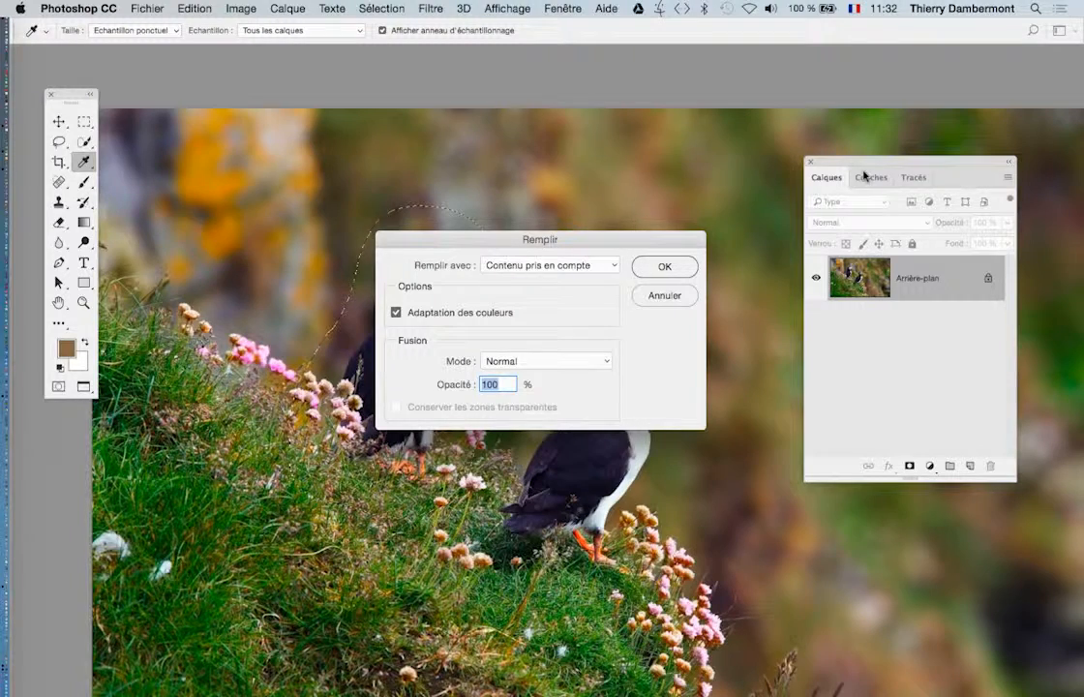
pyautogui.moveTo(530, 231); pyautogui.dragTo(706, 120)
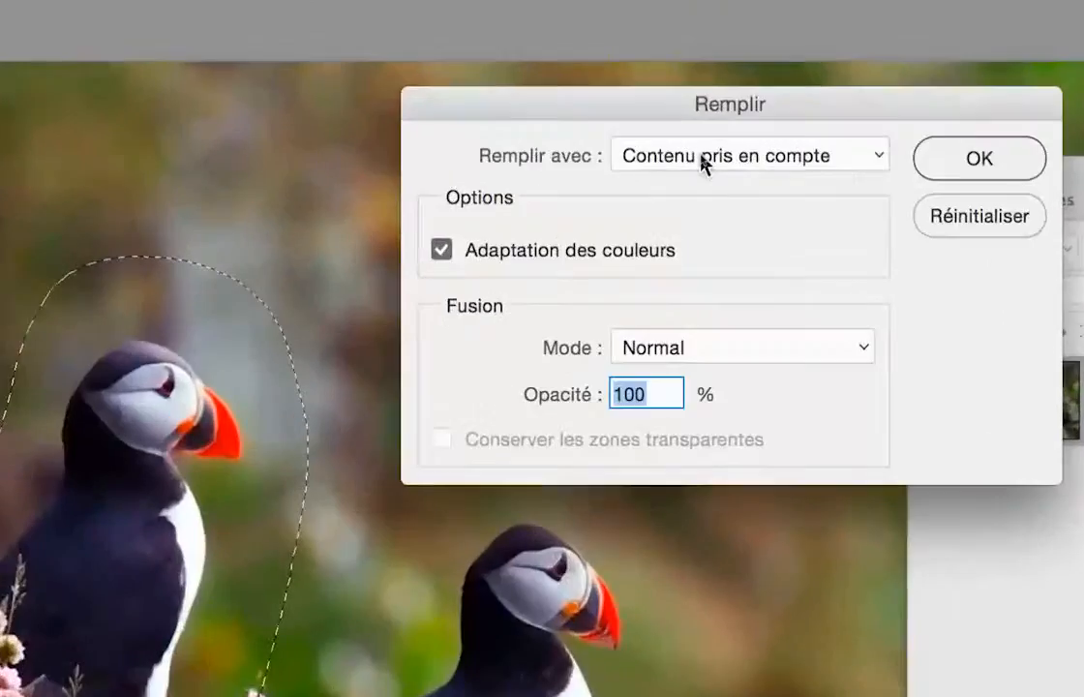
pyautogui.click(701, 158)
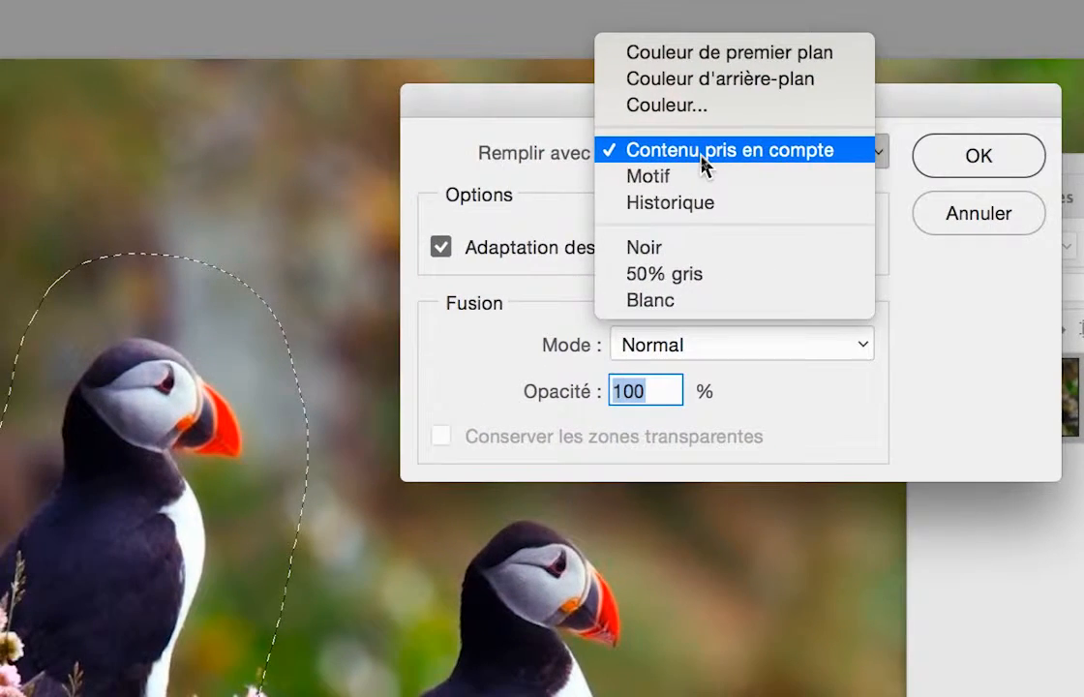
pyautogui.click(702, 155)
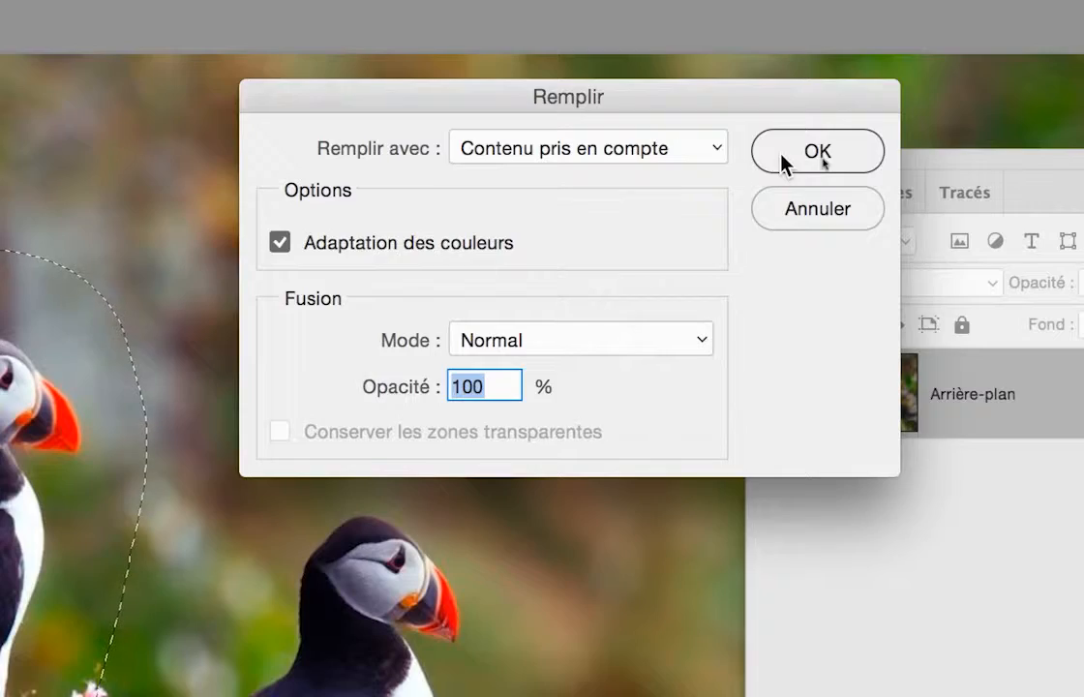
pyautogui.click(914, 46)
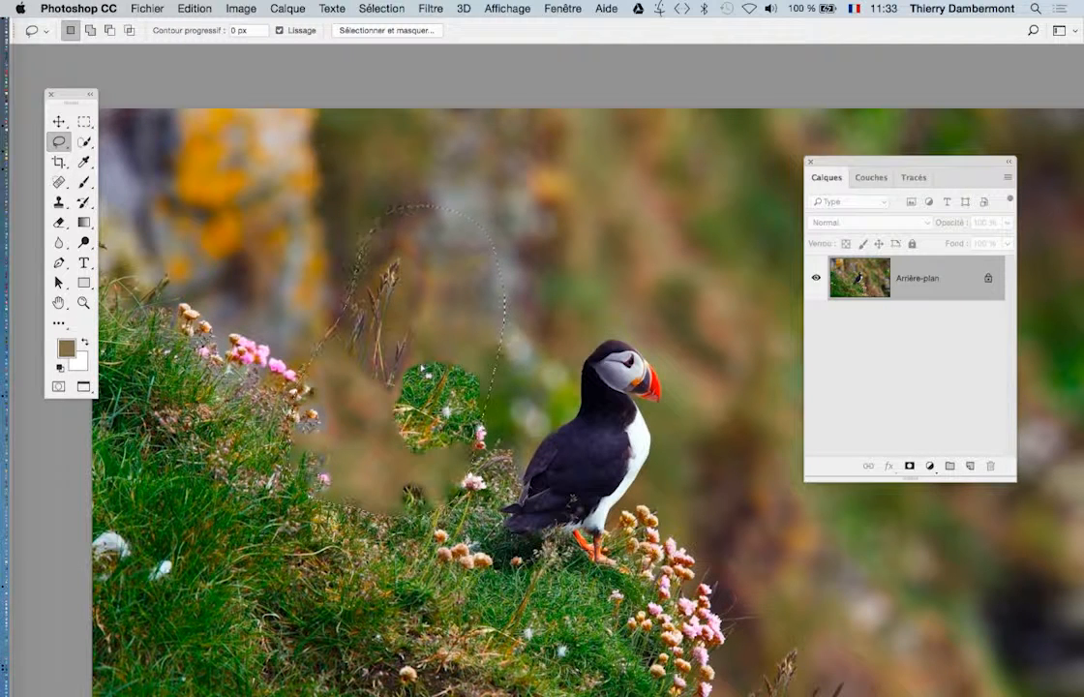
# Step: Undo the content-aware fill of the selected puffin
pyautogui.moveTo(353, 257); pyautogui.dragTo(304, 353)
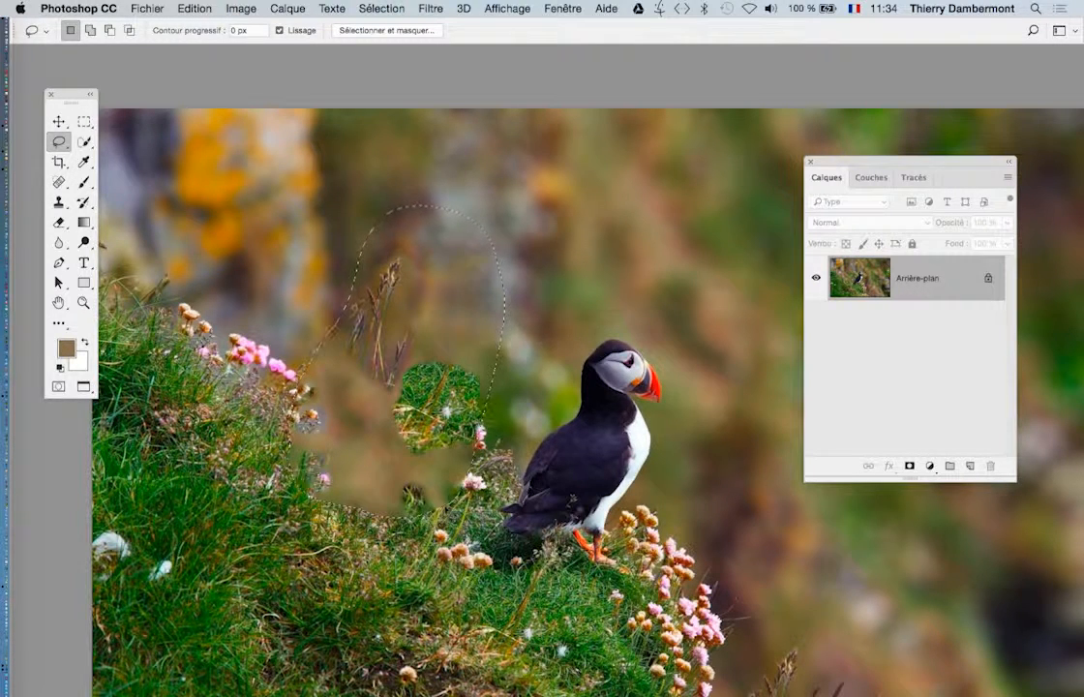
pyautogui.press('alt+super+z')
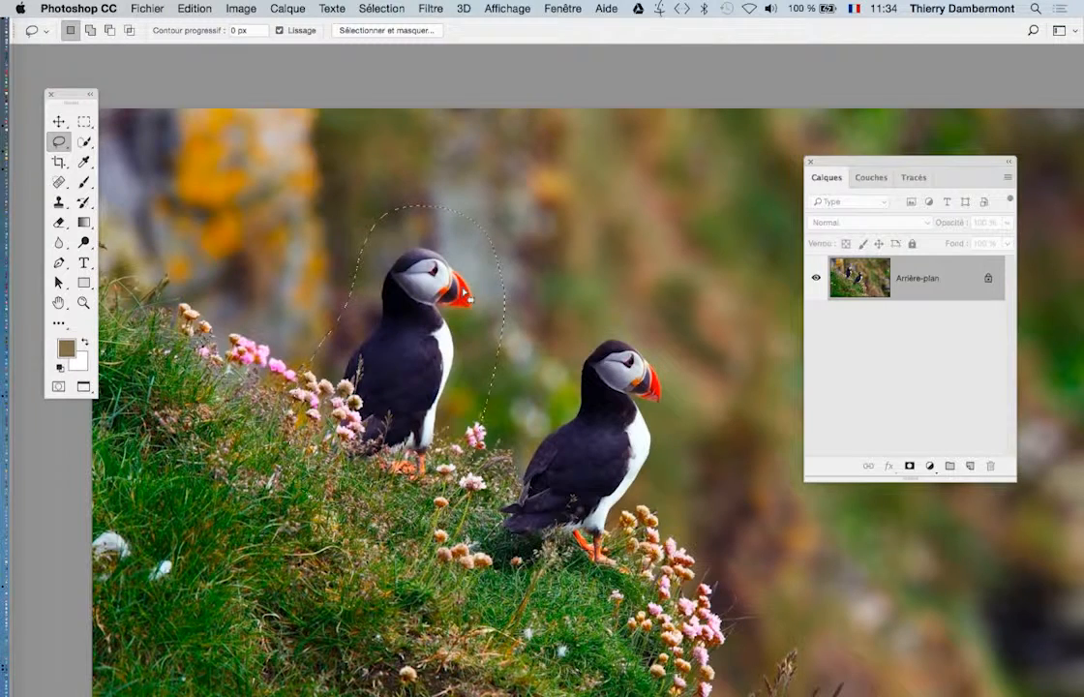
# Step: Show the selection as a quick mask and soften its edge with a 3,0 pixel Gaussian Blur
pyautogui.moveTo(71, 98); pyautogui.dragTo(207, 96)
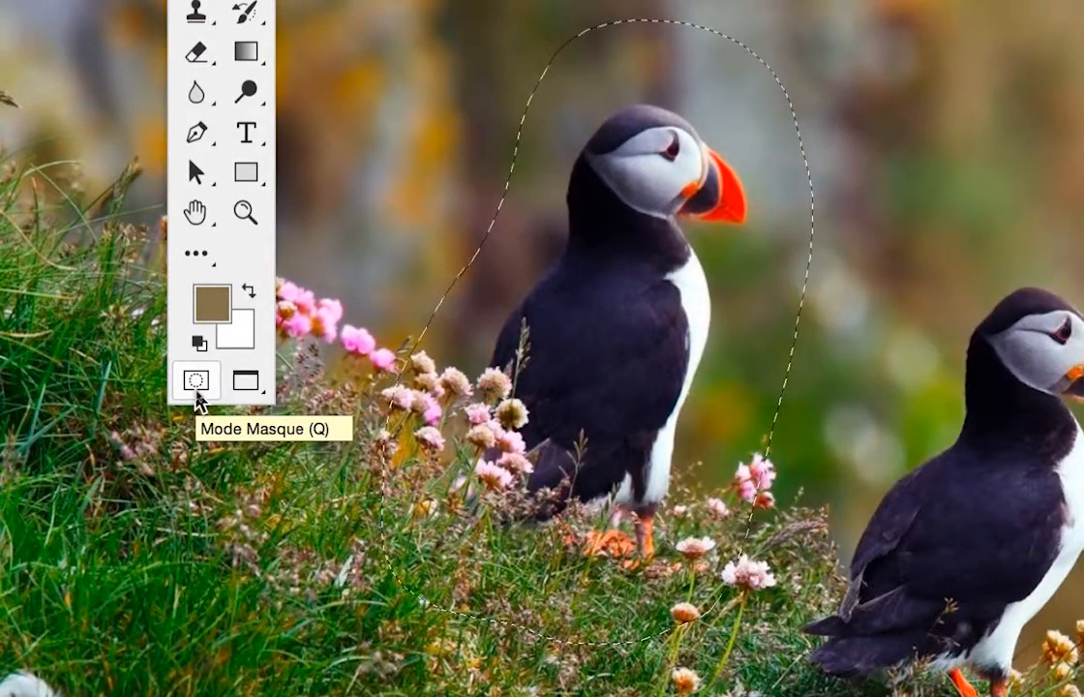
pyautogui.click(195, 390)
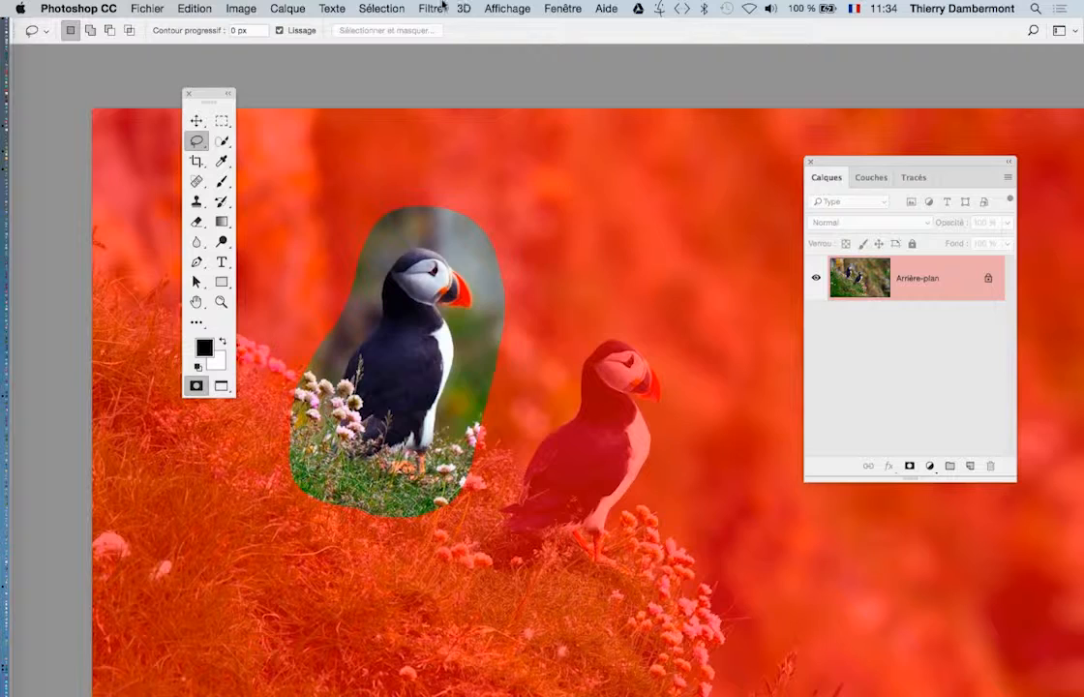
pyautogui.click(431, 9)
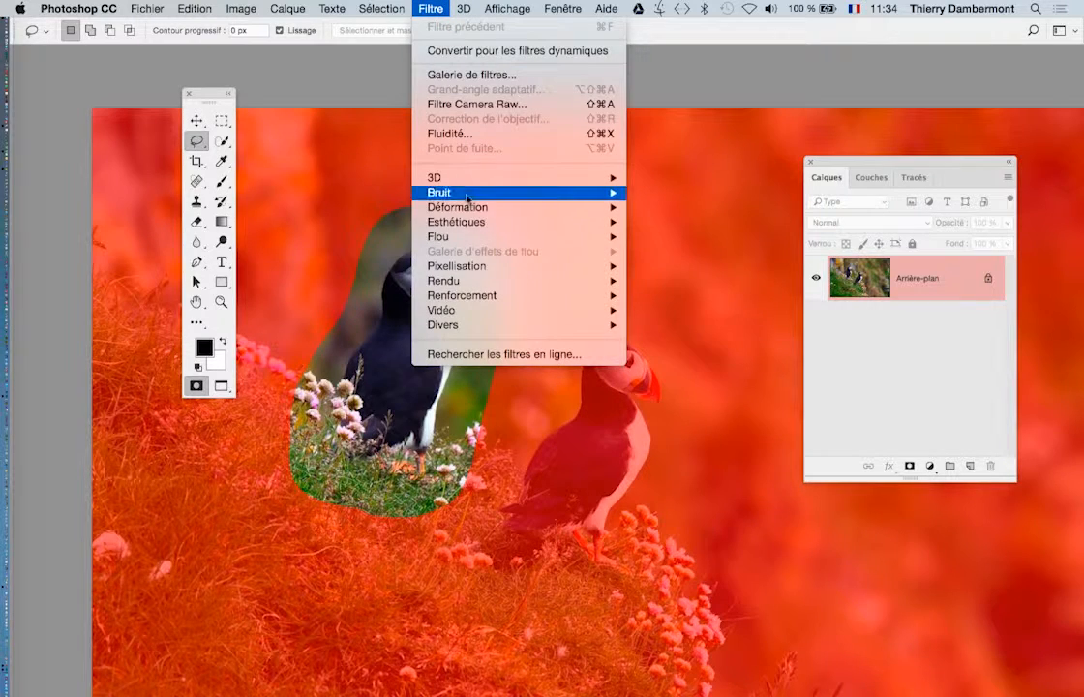
pyautogui.moveTo(576, 236)
pyautogui.click(744, 311)
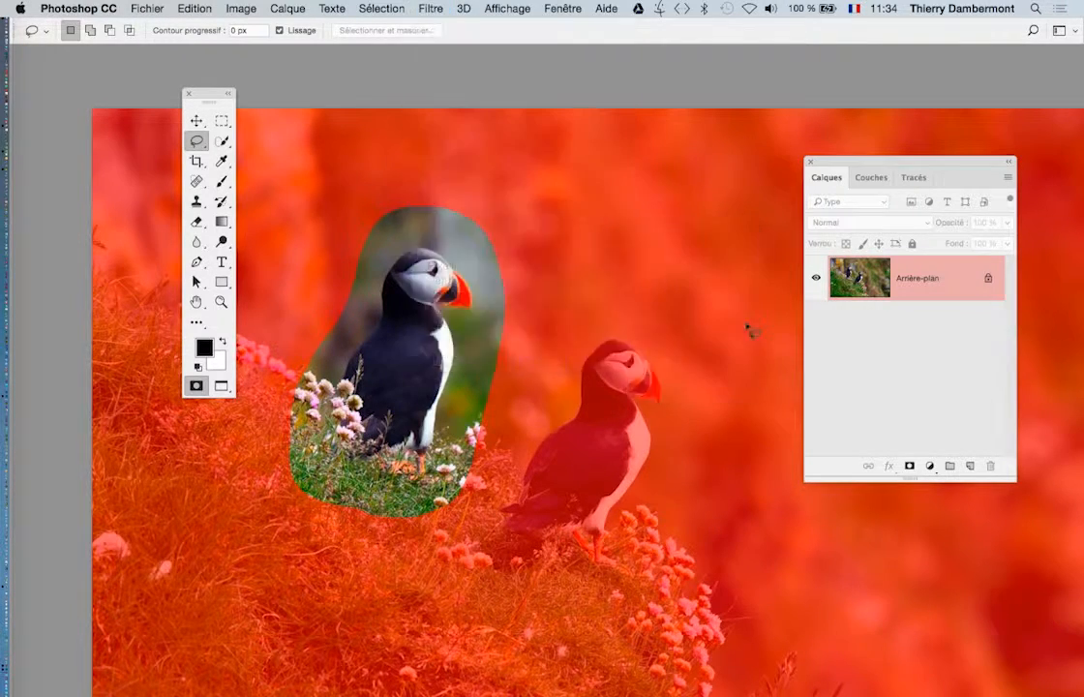
pyautogui.moveTo(469, 213); pyautogui.dragTo(591, 185)
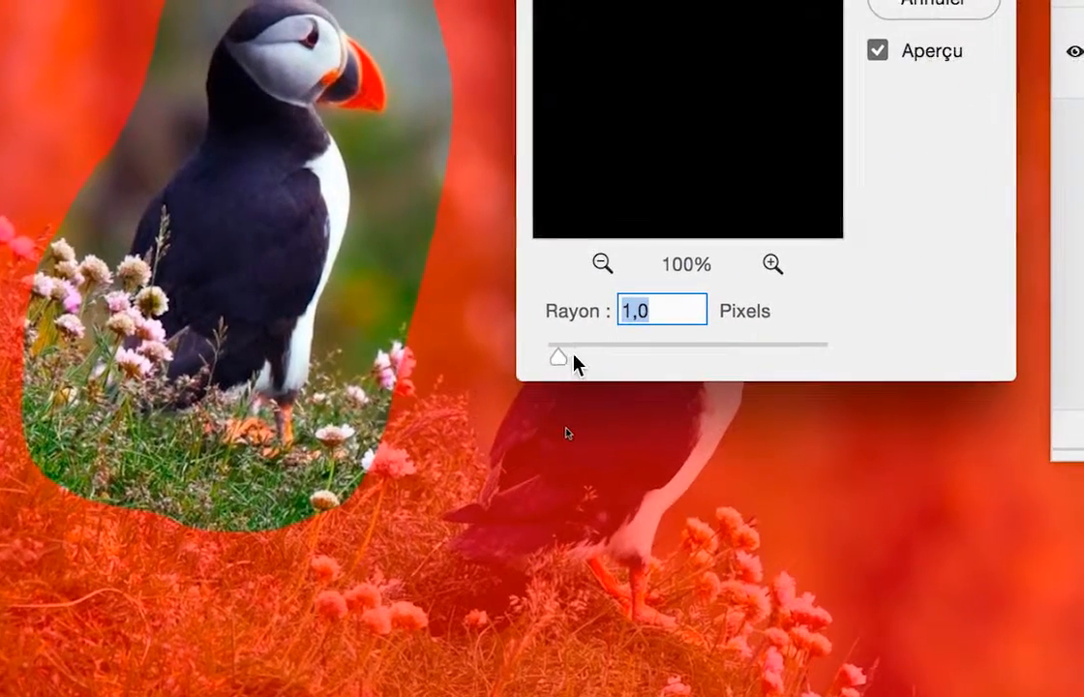
pyautogui.moveTo(576, 363); pyautogui.dragTo(591, 363)
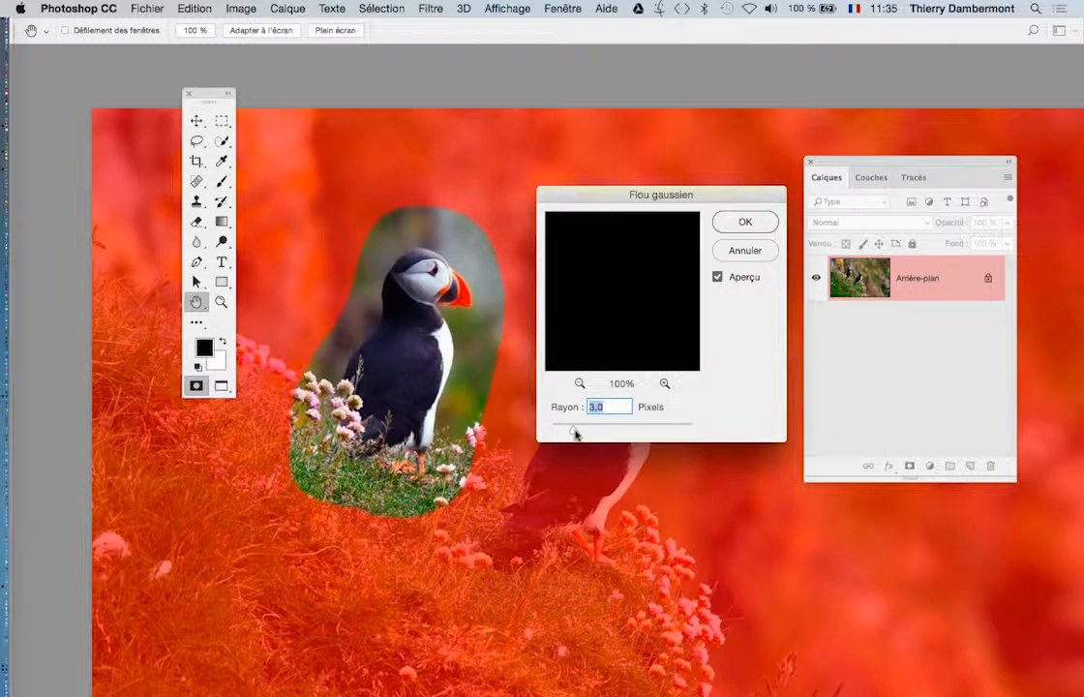
pyautogui.click(744, 223)
pyautogui.press('l')
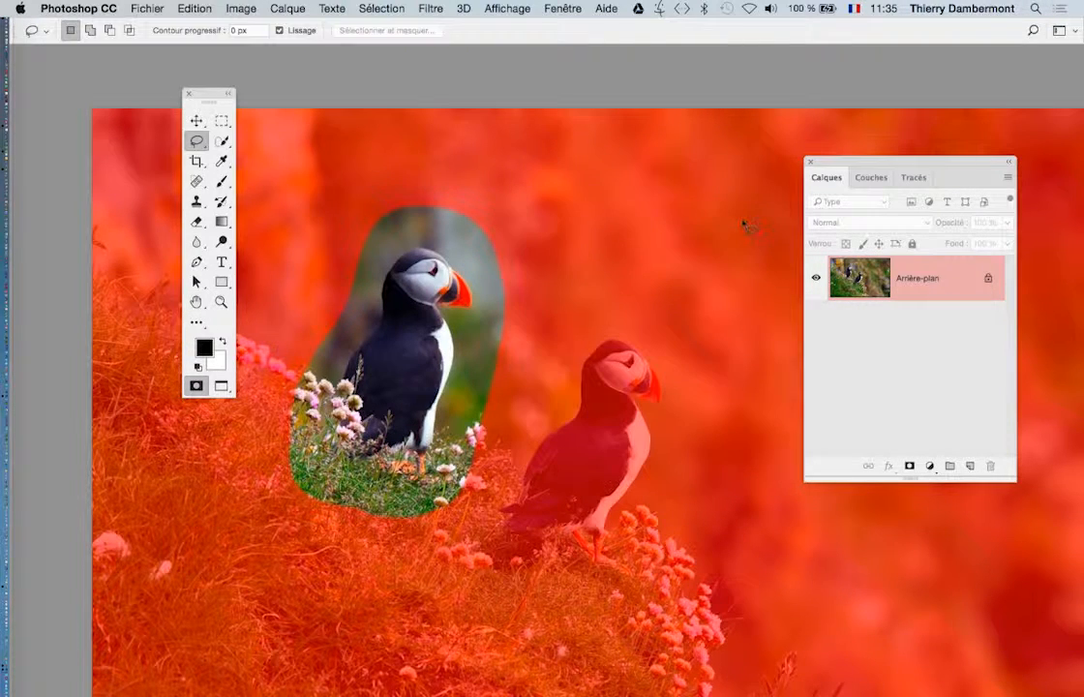
# Step: Soften the mask edge further with a larger-radius Gaussian Blur and return to standard selection mode
pyautogui.click(420, 9)
pyautogui.moveTo(455, 236)
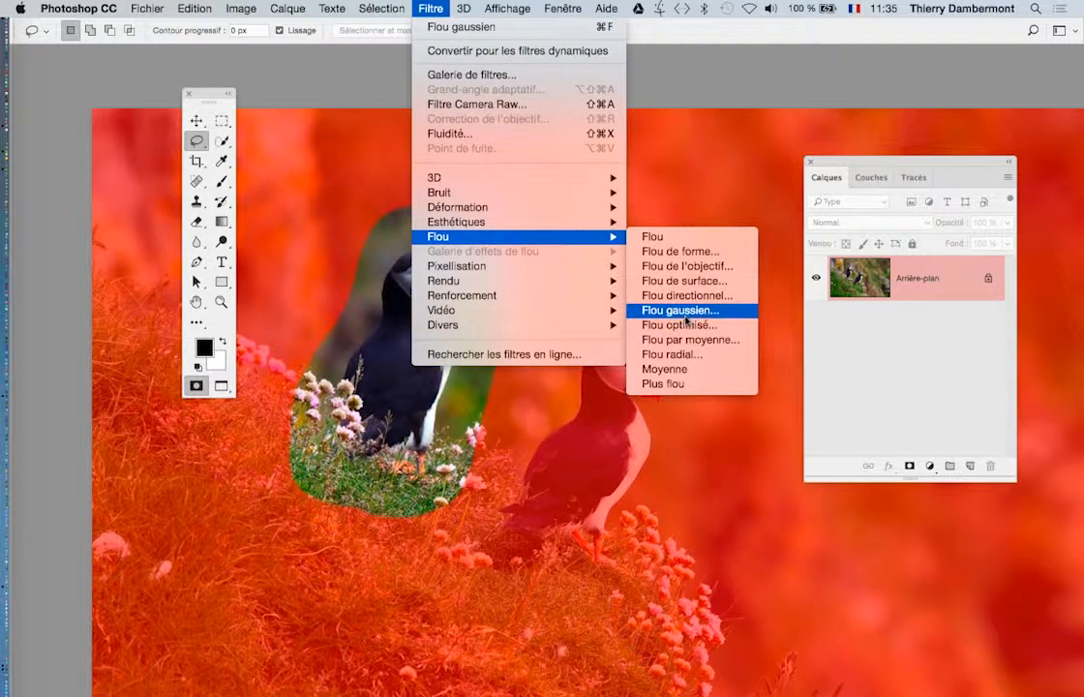
pyautogui.click(685, 317)
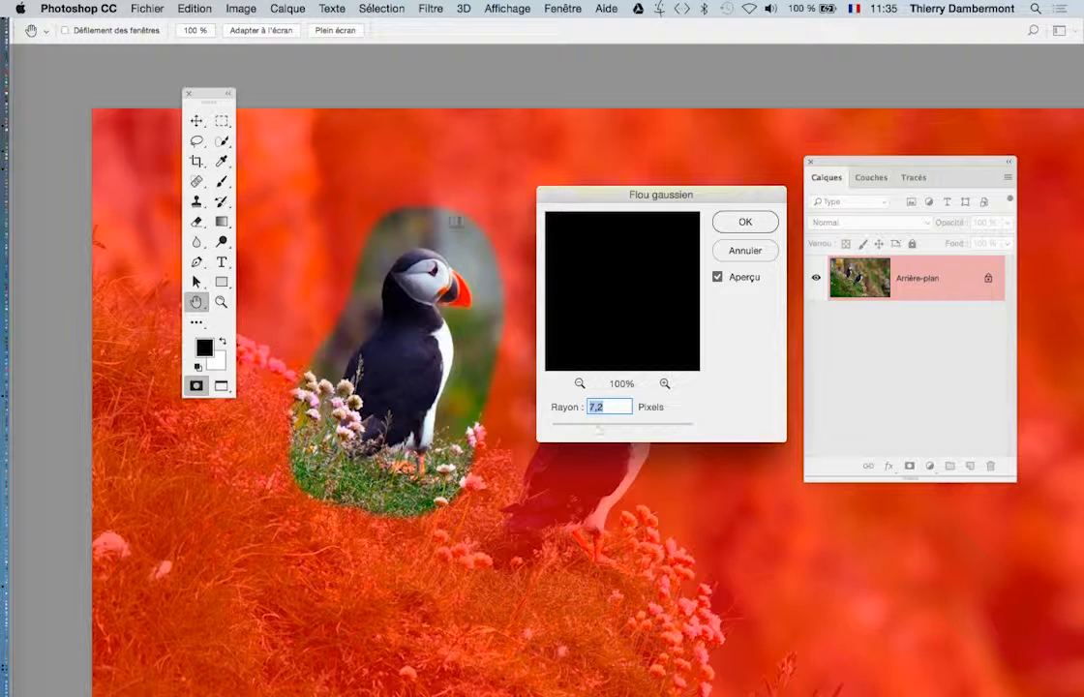
pyautogui.moveTo(597, 430)
pyautogui.mouseDown()
pyautogui.moveTo(620, 437)
pyautogui.moveTo(602, 429)
pyautogui.mouseUp()
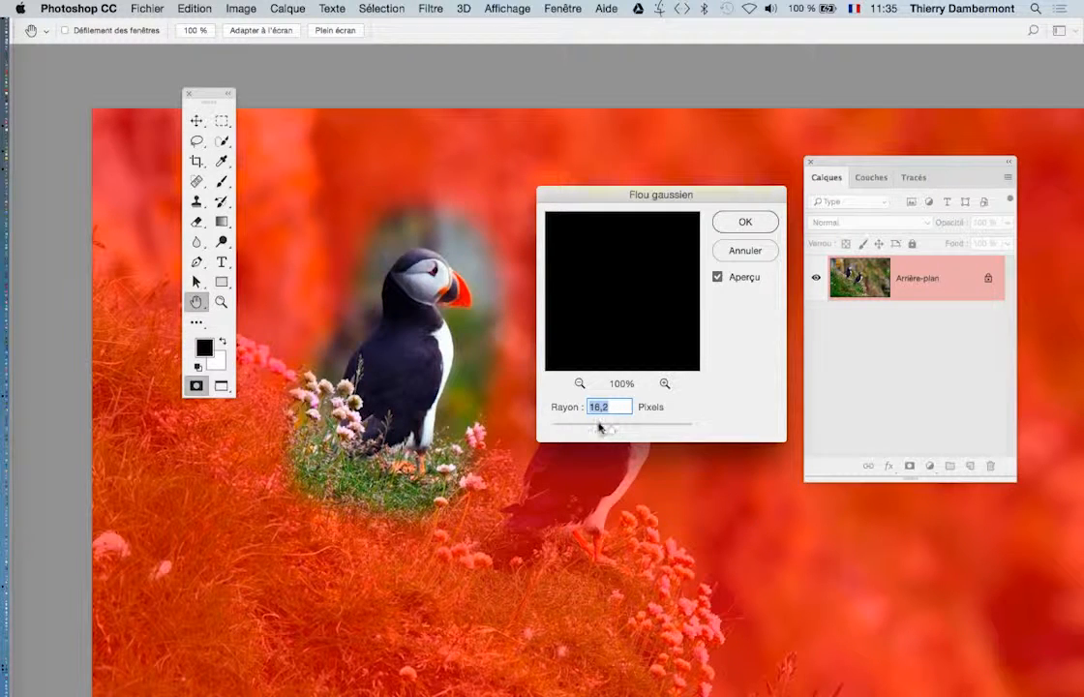
pyautogui.click(745, 222)
pyautogui.press('l')
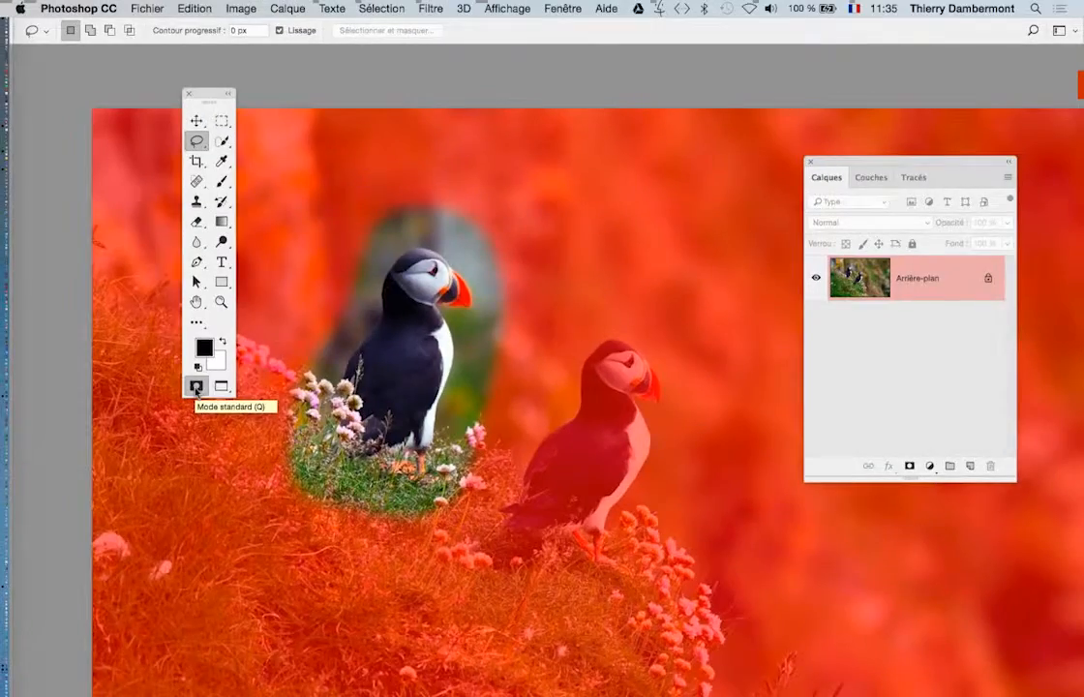
pyautogui.click(197, 387)
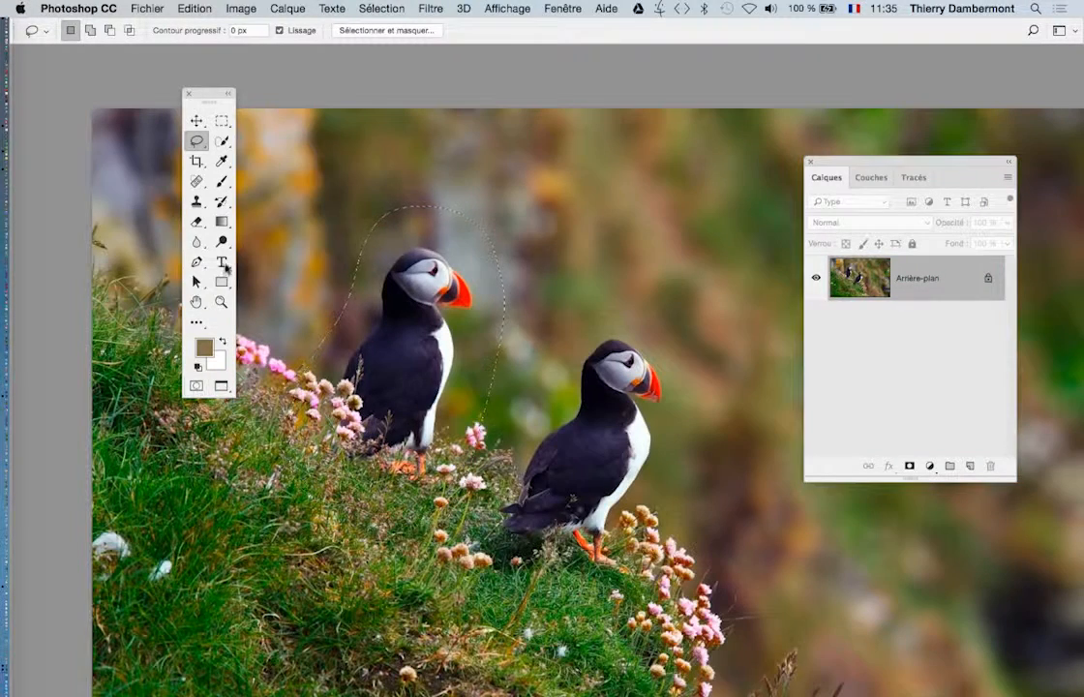
# Step: Try a content-aware fill on the feathered selection around the left puffin and undo it
pyautogui.moveTo(210, 94); pyautogui.dragTo(78, 82)
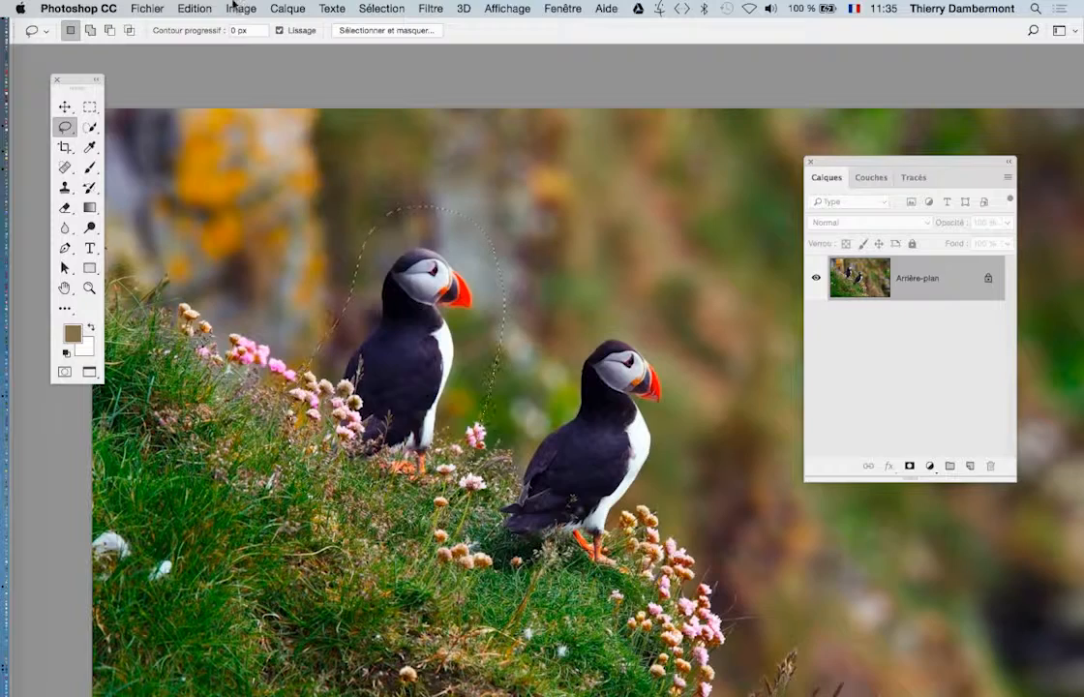
pyautogui.click(194, 7)
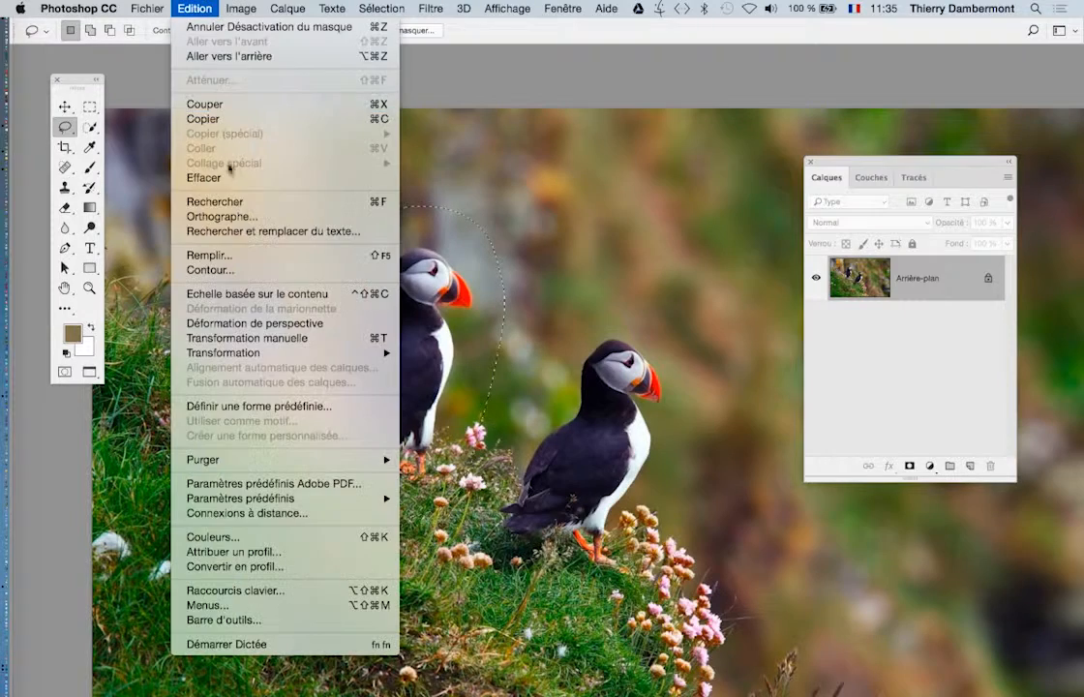
pyautogui.click(241, 256)
pyautogui.click(837, 155)
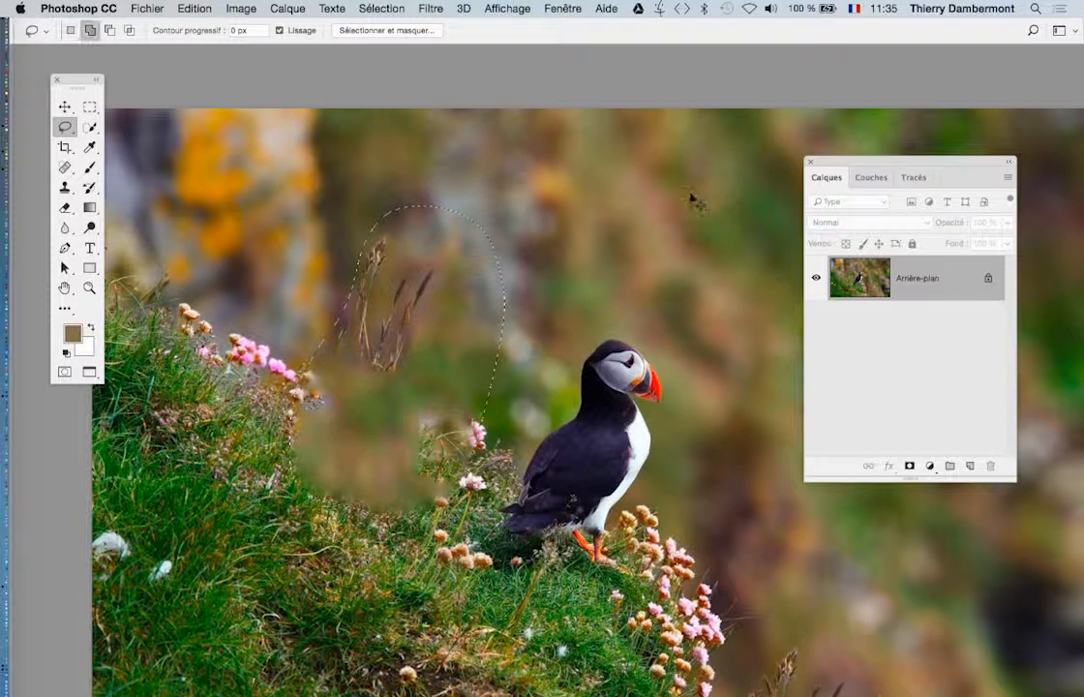
pyautogui.press('super+z')
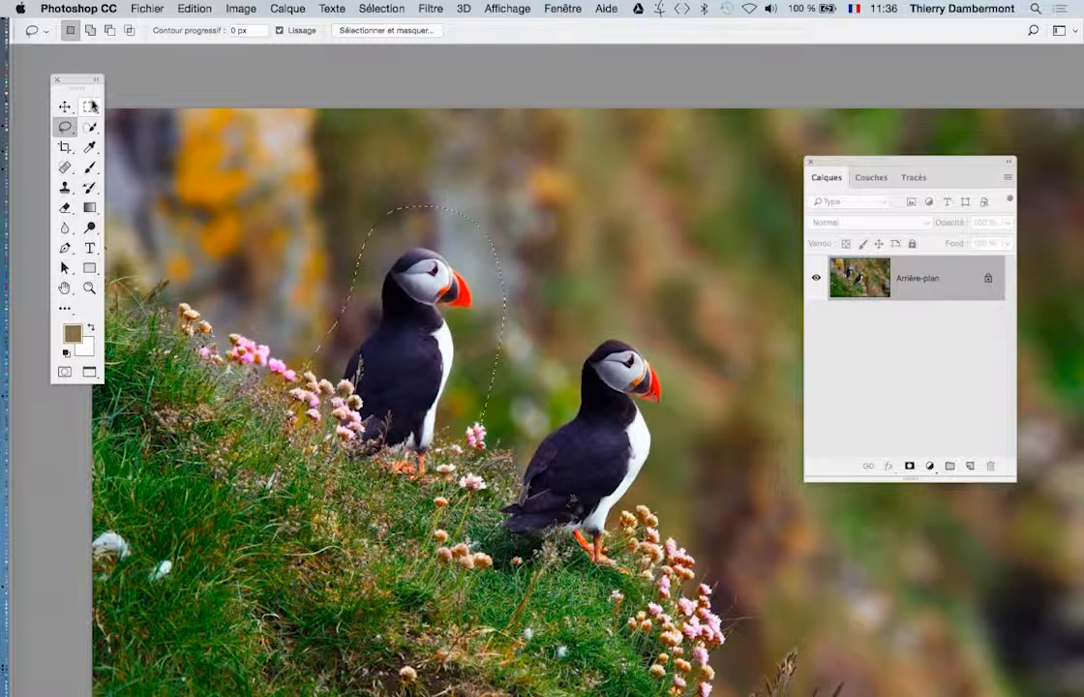
# Step: Open the list of file commands
pyautogui.click(134, 8)
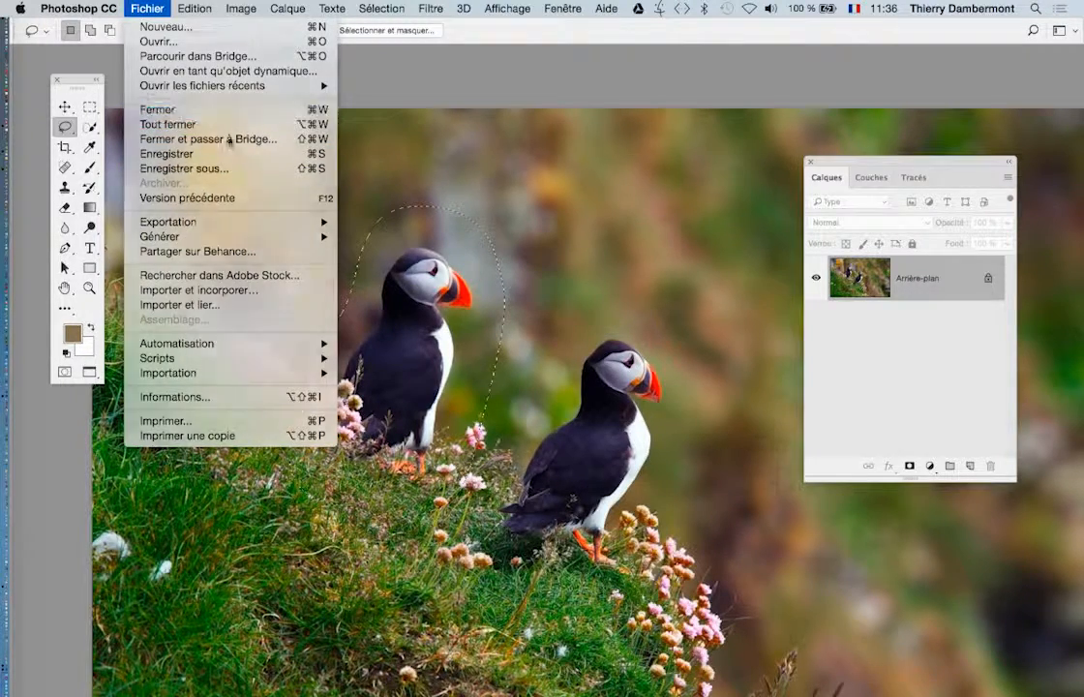